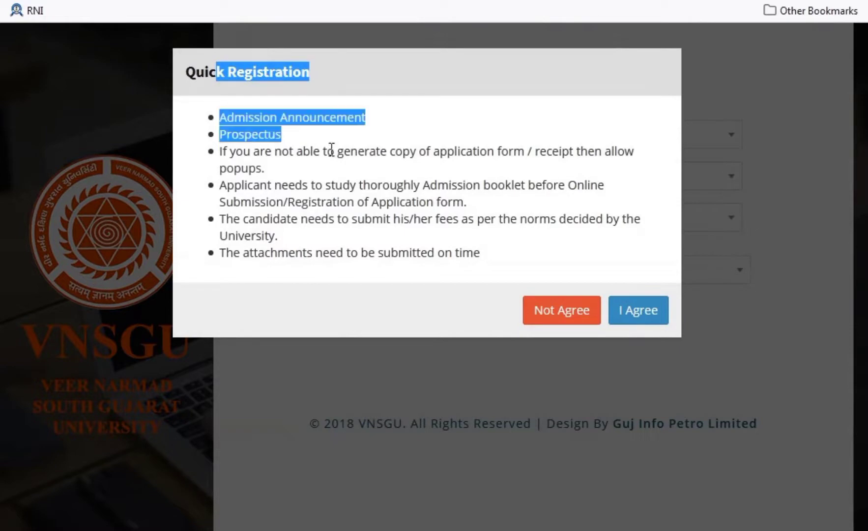
# - Accept the registration terms and select SCIENCE as the faculty for admission
pyautogui.click(655, 317)
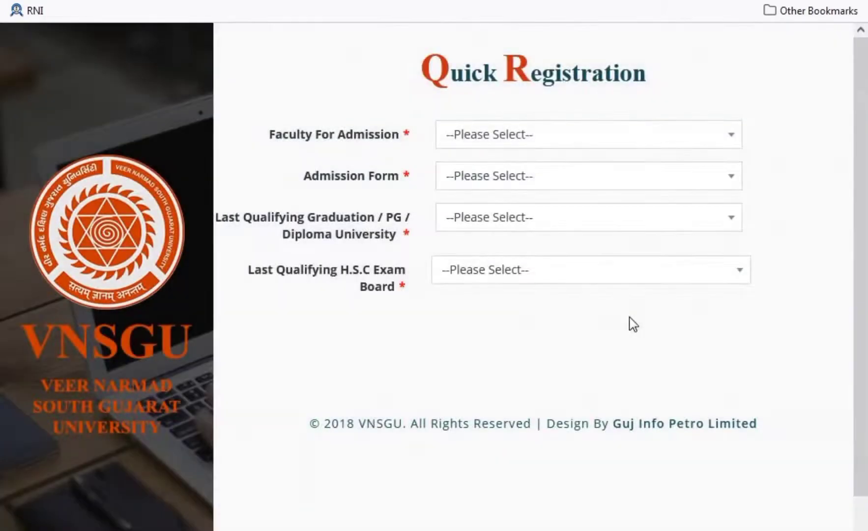
pyautogui.click(486, 147)
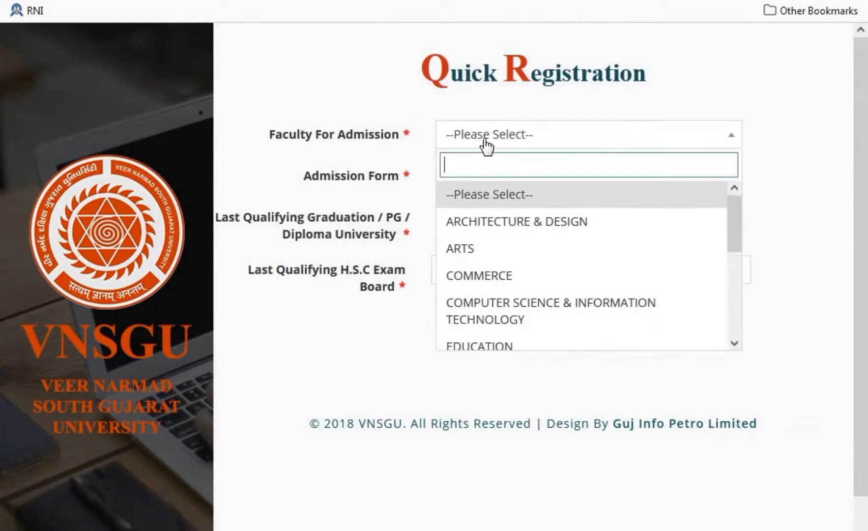
pyautogui.scroll(-2, 496, 247)
pyautogui.scroll(2, 496, 248)
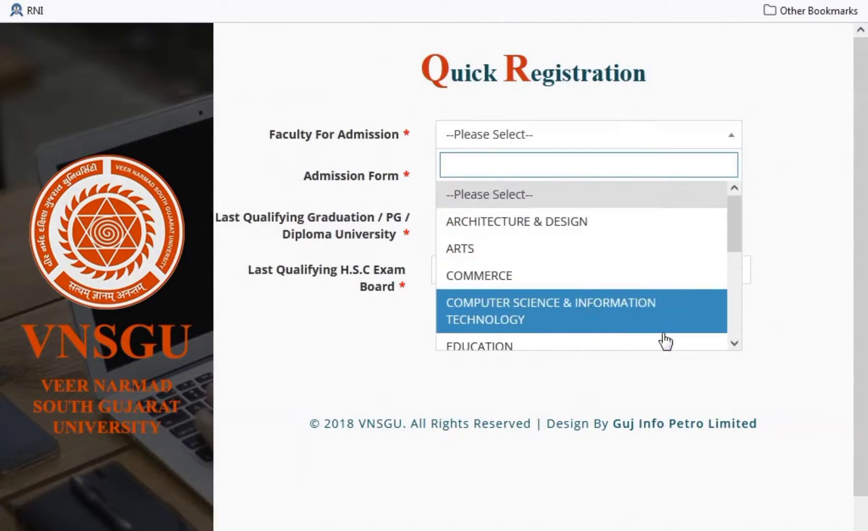
pyautogui.click(734, 345)
pyautogui.click(735, 344)
pyautogui.click(735, 344)
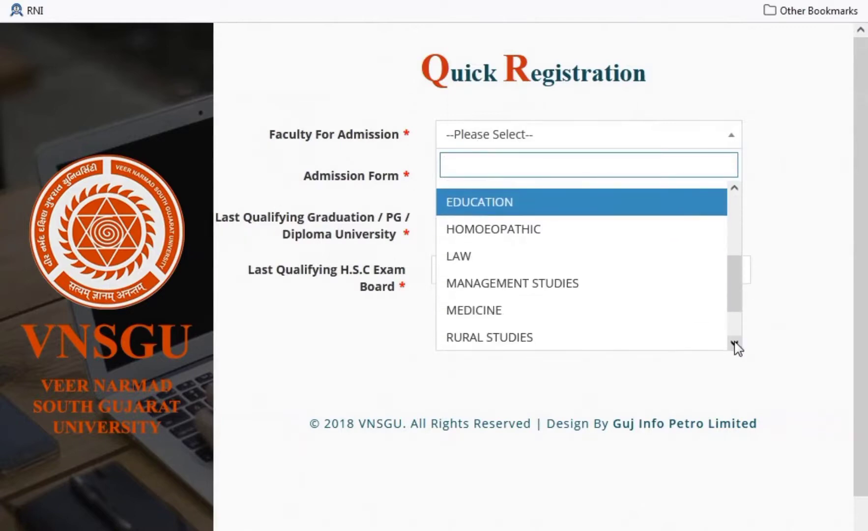
pyautogui.click(735, 344)
pyautogui.click(735, 345)
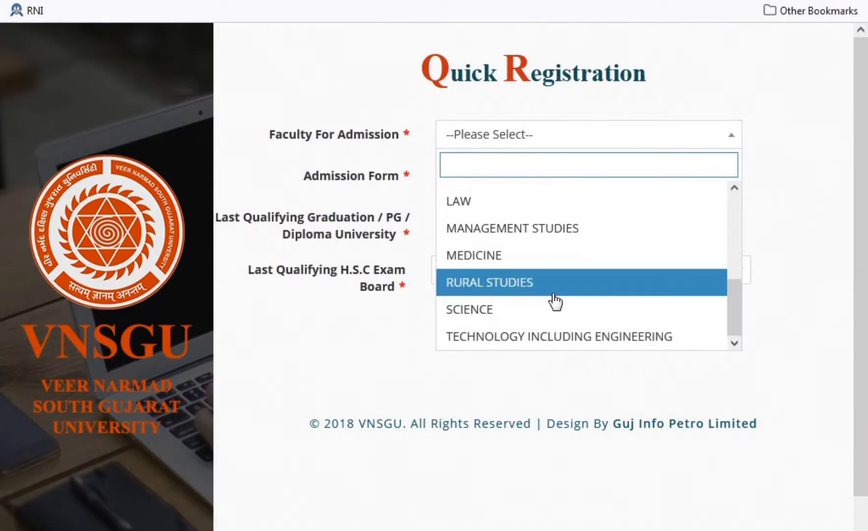
pyautogui.click(490, 309)
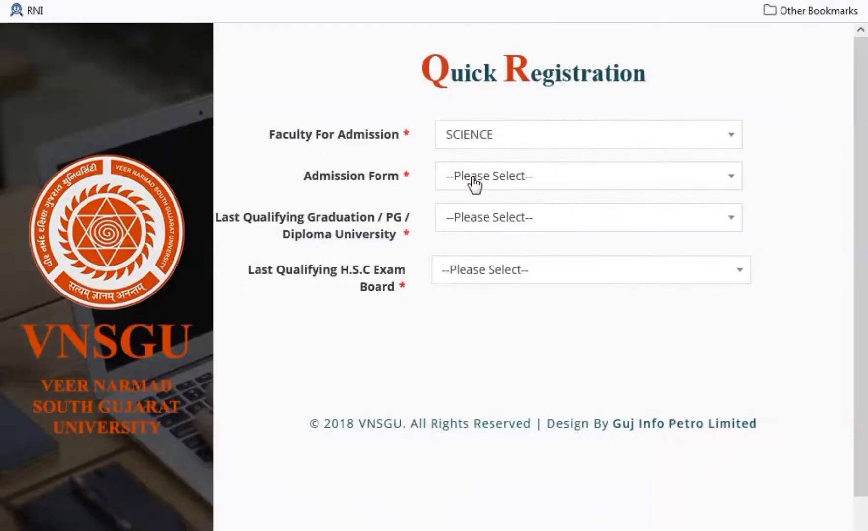
# - Choose B.SC. BHARUCH ZONE 2021-22 as the admission form
pyautogui.click(472, 179)
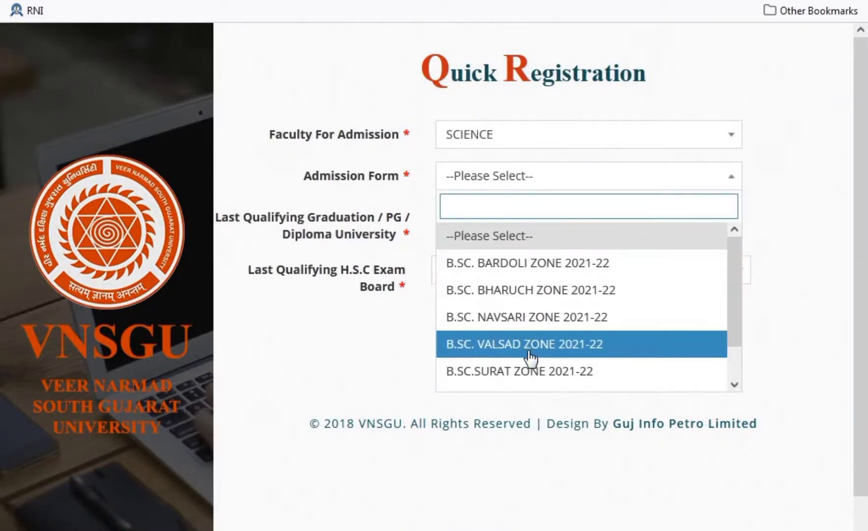
pyautogui.click(734, 384)
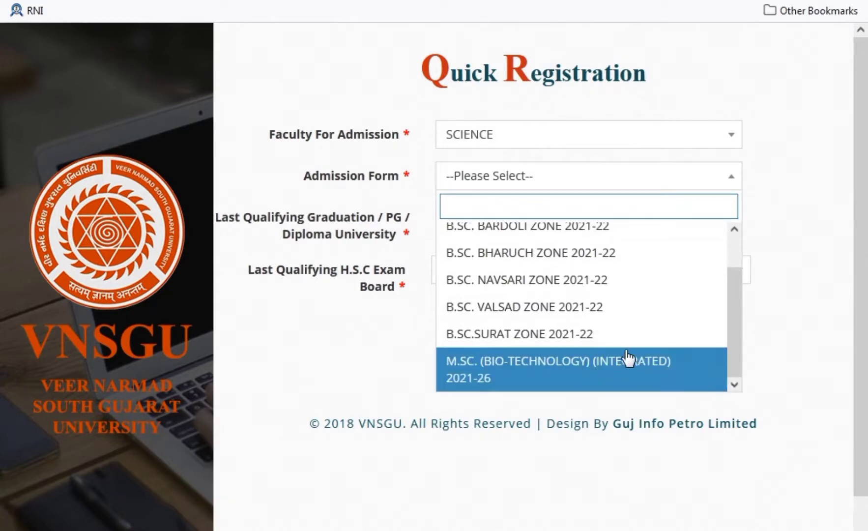
pyautogui.scroll(1, 538, 334)
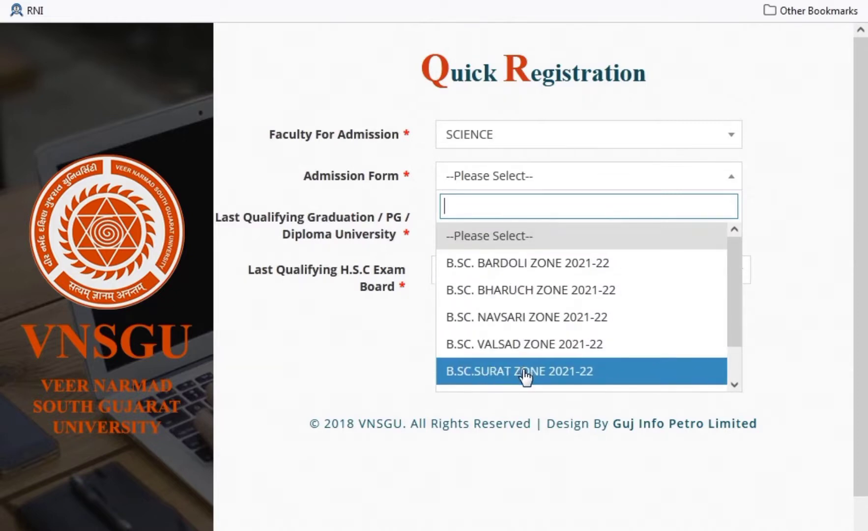
pyautogui.scroll(-1, 525, 378)
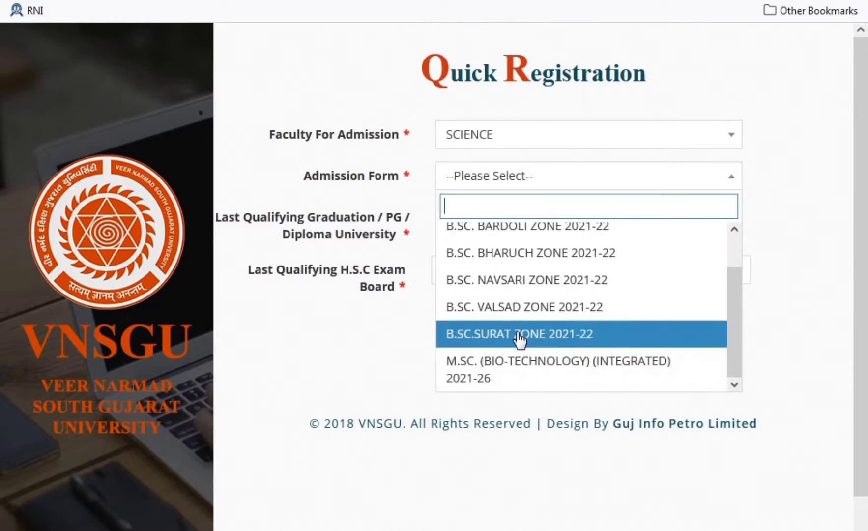
pyautogui.scroll(1, 514, 347)
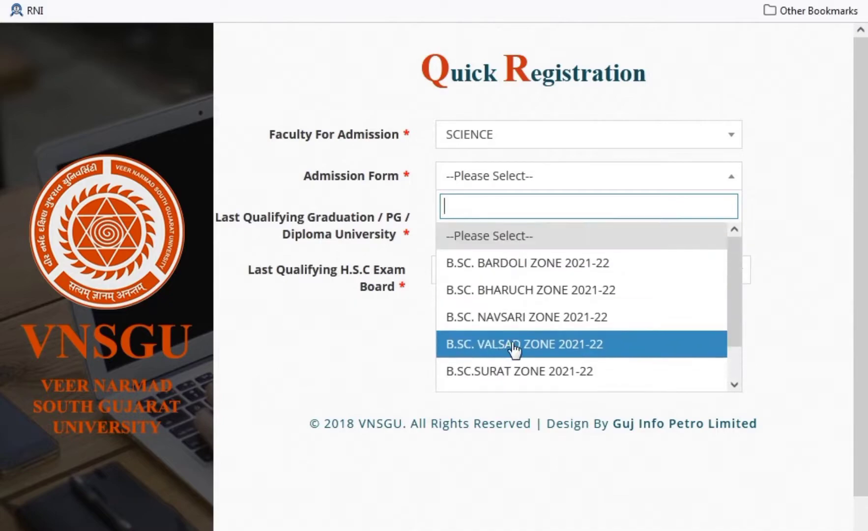
pyautogui.click(514, 290)
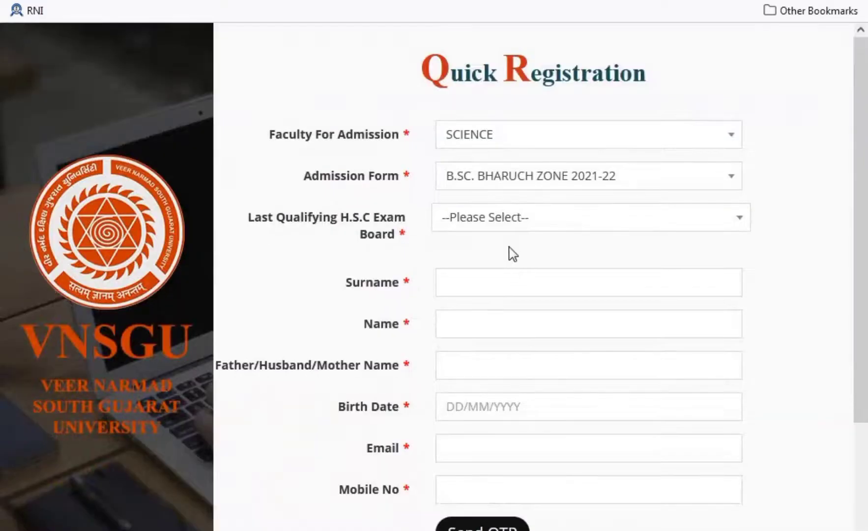
# - Set the H.S.C exam board to GSHSEB and the exam month and year to APR 2021
pyautogui.click(500, 217)
pyautogui.click(483, 305)
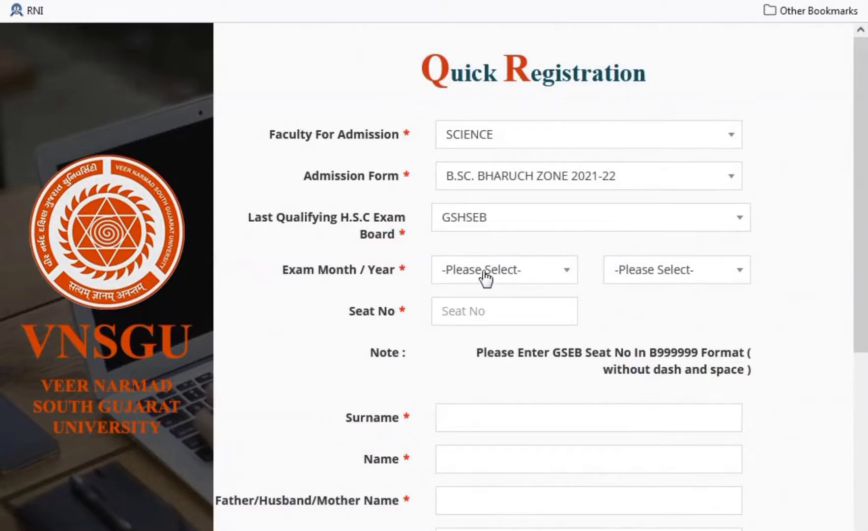
pyautogui.click(481, 272)
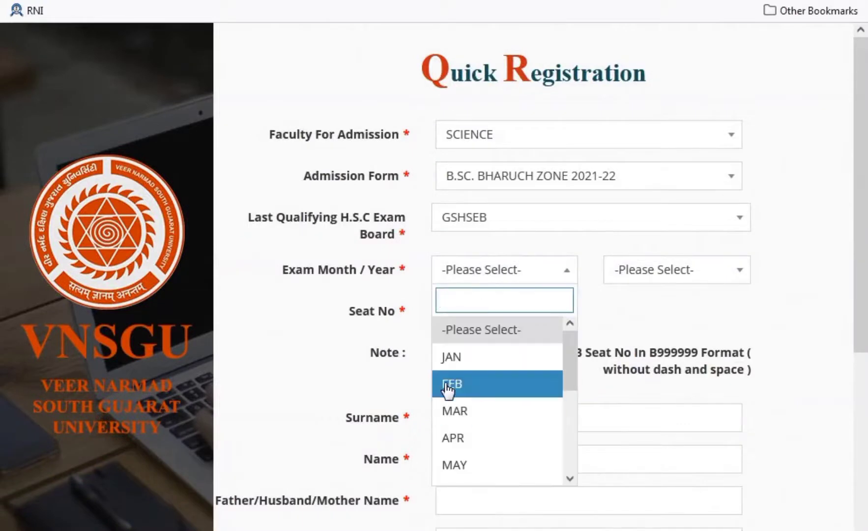
pyautogui.click(457, 438)
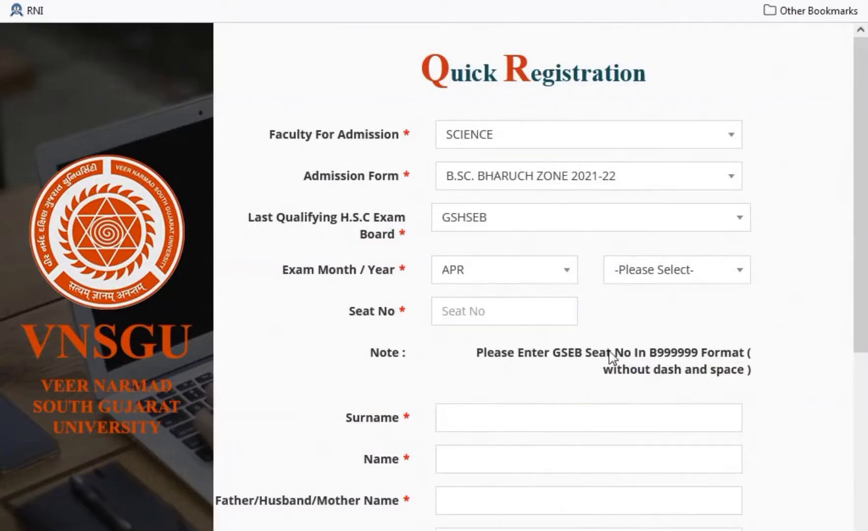
pyautogui.click(622, 277)
pyautogui.click(622, 361)
# - Enter the candidate's exam seat number, correcting its final digits
pyautogui.click(493, 315)
pyautogui.write('B')
pyautogui.click(486, 334)
pyautogui.moveTo(484, 312); pyautogui.dragTo(510, 313)
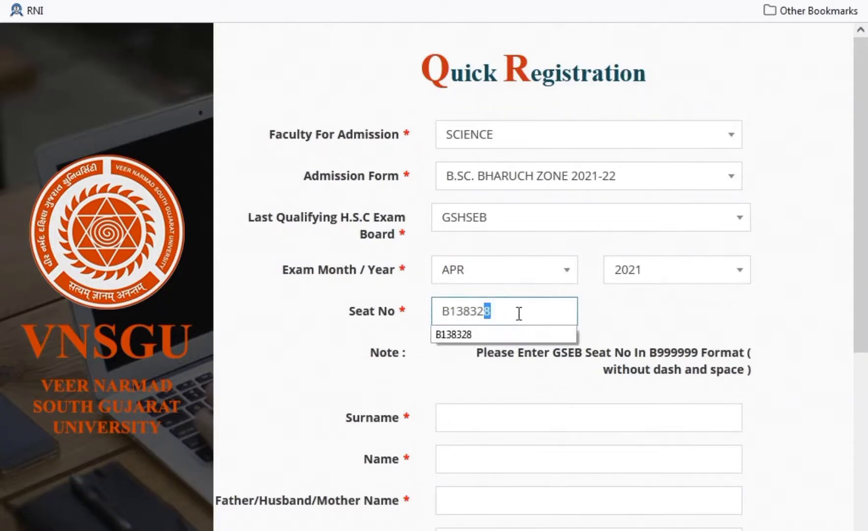
pyautogui.write('88')
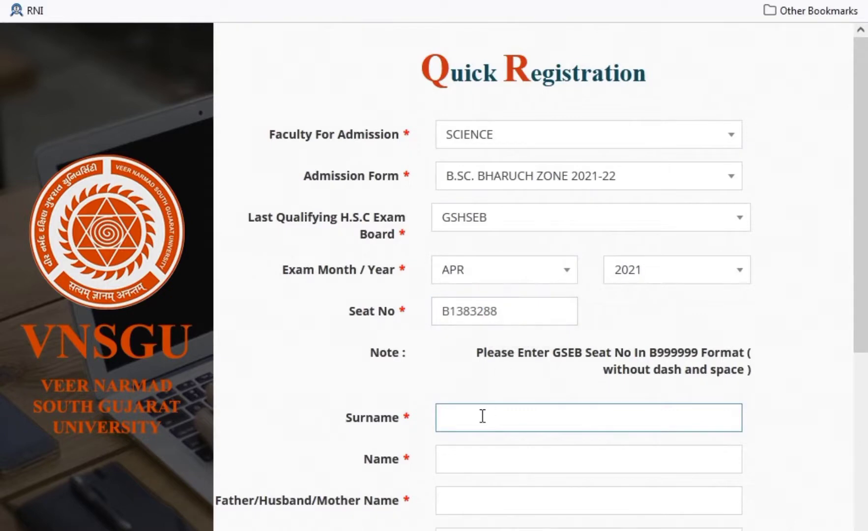
pyautogui.scroll(-2, 462, 415)
# - Fill in the applicant's surname, name, parent's name and birth date
pyautogui.press('Tab')
pyautogui.press('Tab')
pyautogui.write('ISMAIL')
pyautogui.press('Tab')
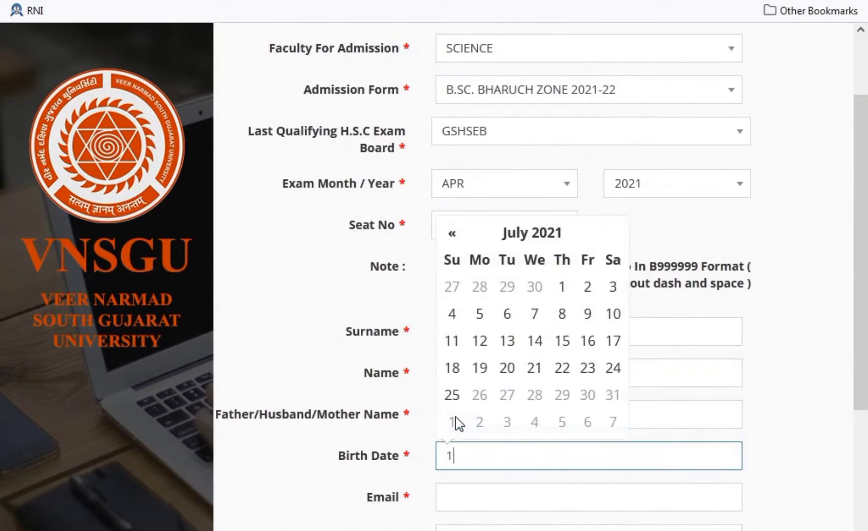
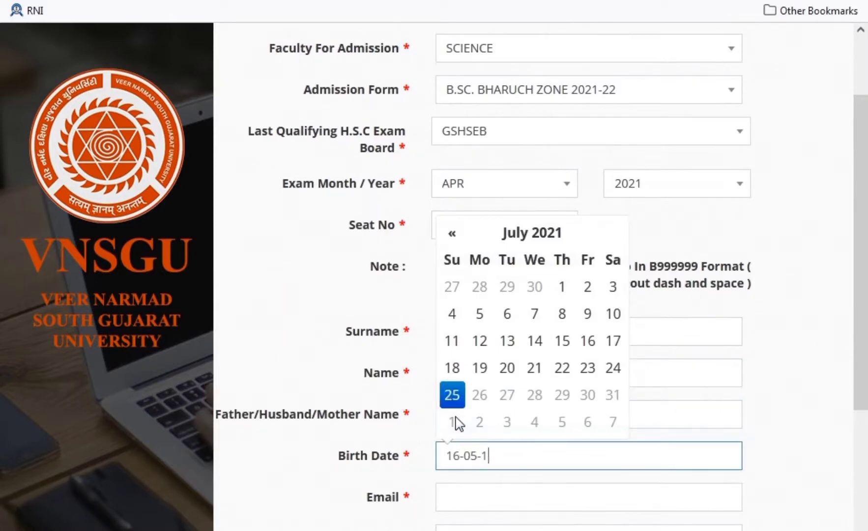
pyautogui.press('Tab')
# - Enter the applicant's e-mail and mobile number and request the OTP
pyautogui.scroll(-3, 373, 407)
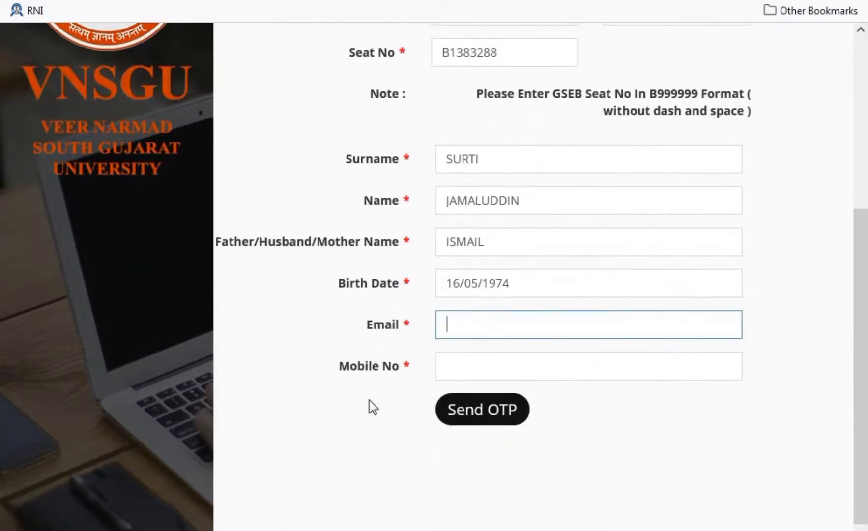
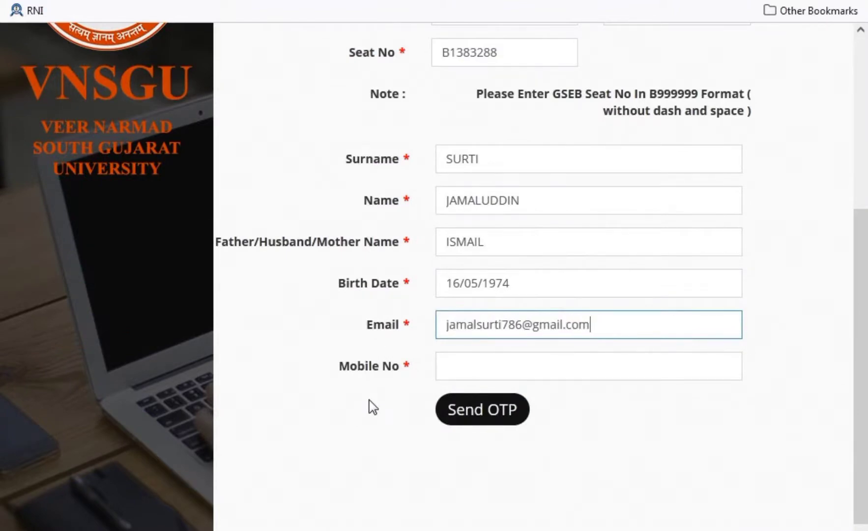
pyautogui.press('Tab')
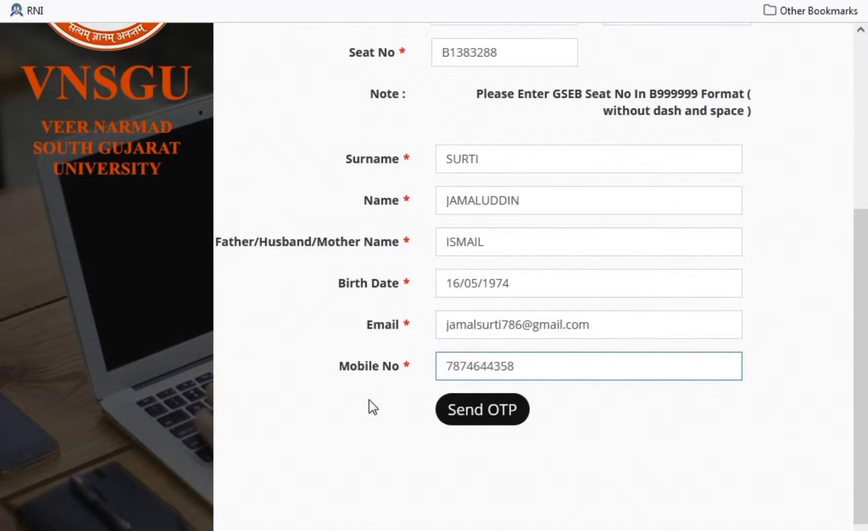
pyautogui.click(475, 408)
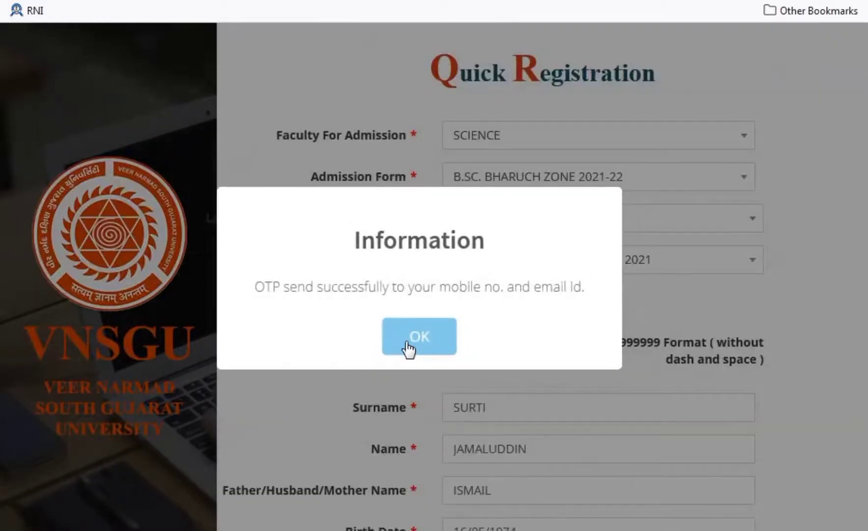
# - Dismiss the OTP-sent notice and enter the received e-mail and mobile OTP codes
pyautogui.click(407, 338)
pyautogui.scroll(-5, 442, 442)
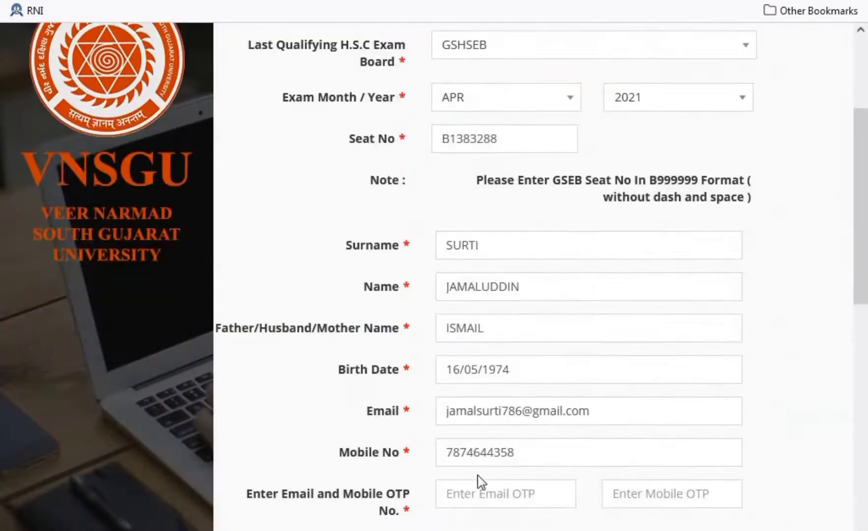
pyautogui.click(450, 401)
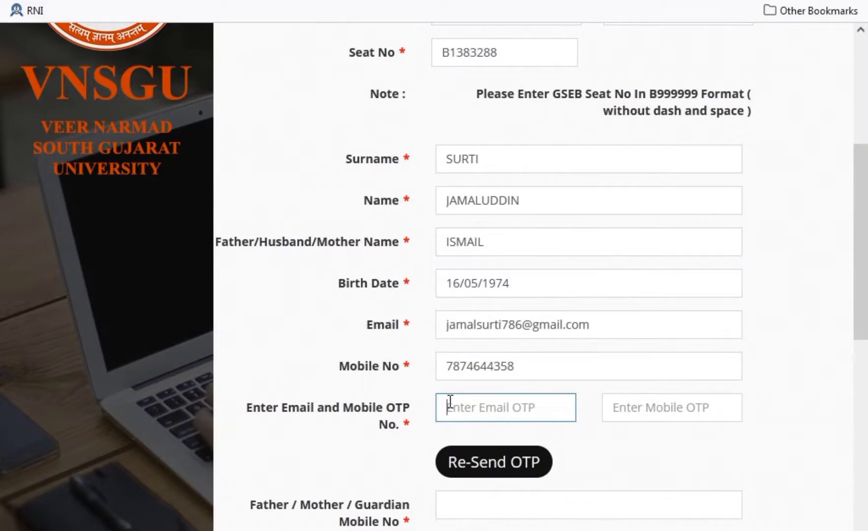
pyautogui.click(642, 408)
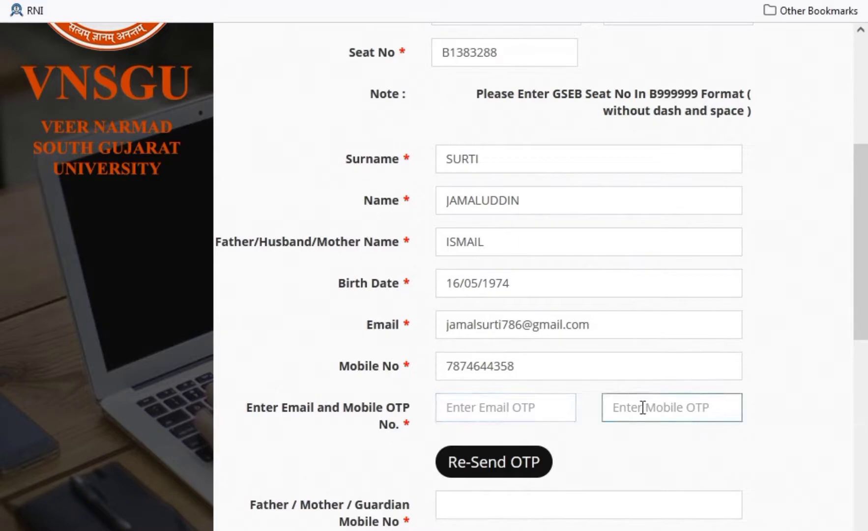
pyautogui.click(502, 407)
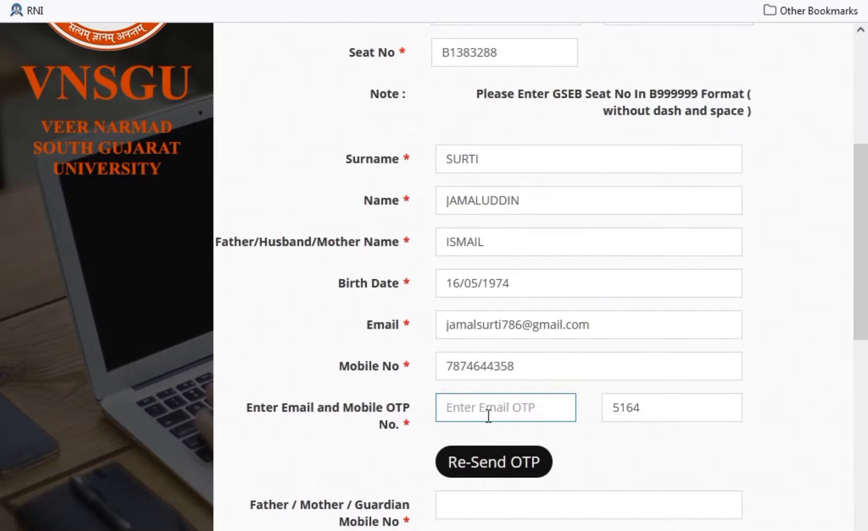
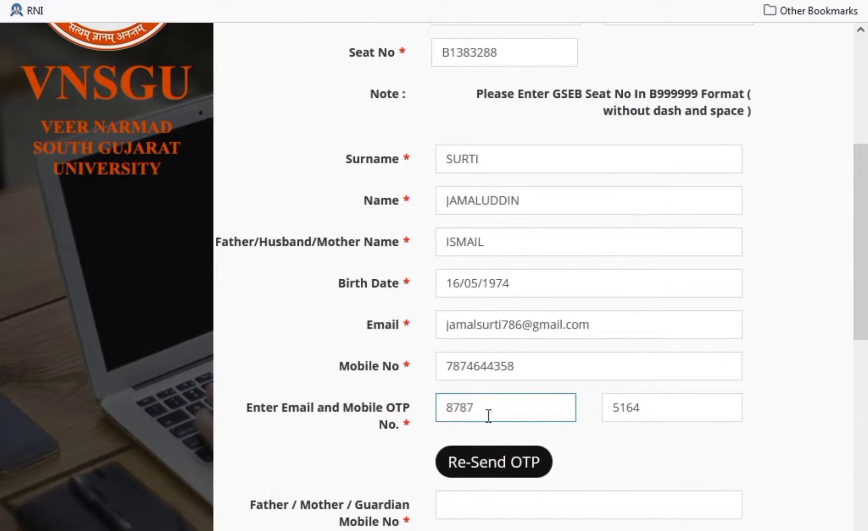
pyautogui.scroll(-3, 372, 492)
pyautogui.scroll(-1, 372, 491)
pyautogui.click(476, 336)
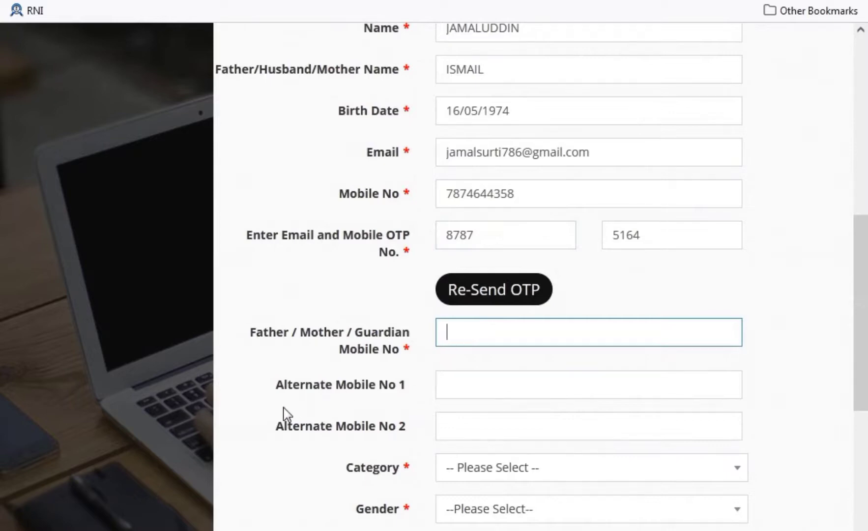
# - Enter the guardian's mobile number
pyautogui.scroll(-2, 287, 415)
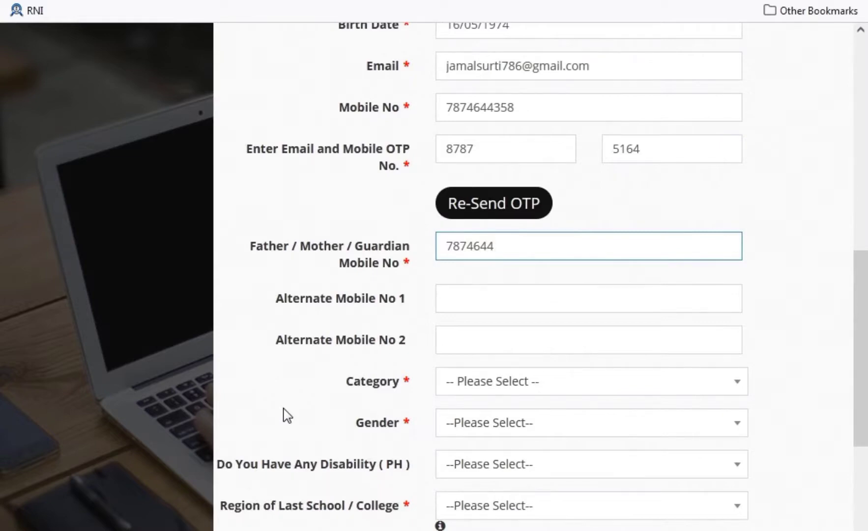
pyautogui.press('Tab')
pyautogui.scroll(-2, 295, 428)
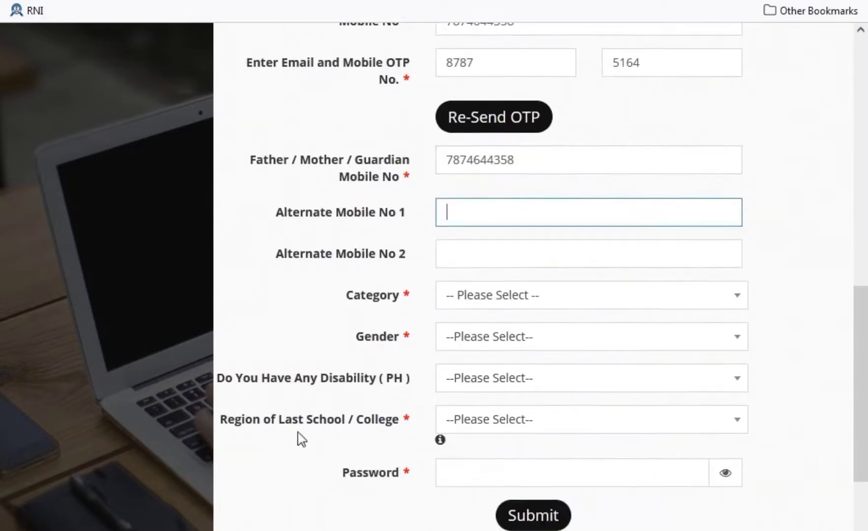
# - Set Category General, Gender Male, Disability None and region Veer Narmad South Gujarat University
pyautogui.click(480, 304)
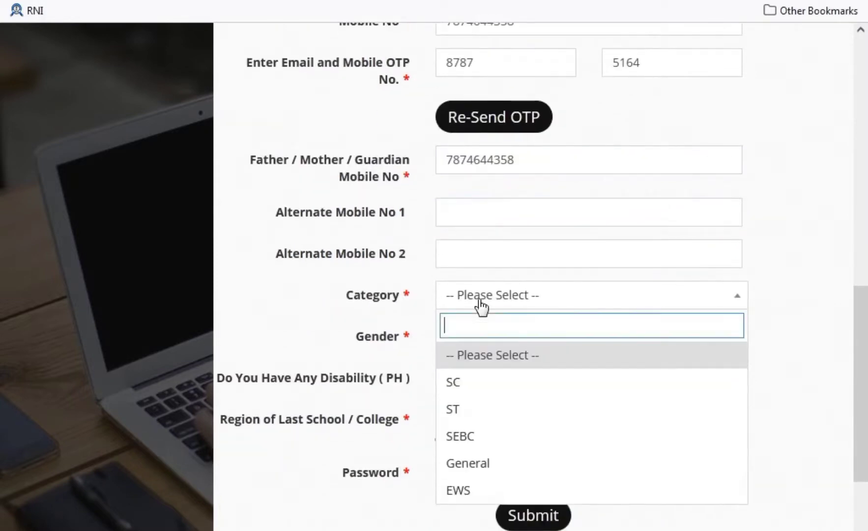
pyautogui.click(465, 470)
pyautogui.click(461, 336)
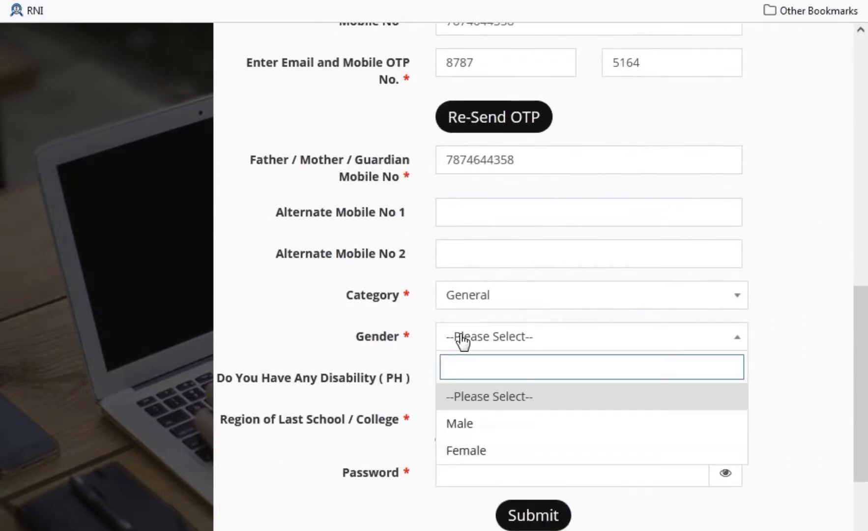
pyautogui.click(460, 423)
pyautogui.click(459, 381)
pyautogui.click(462, 492)
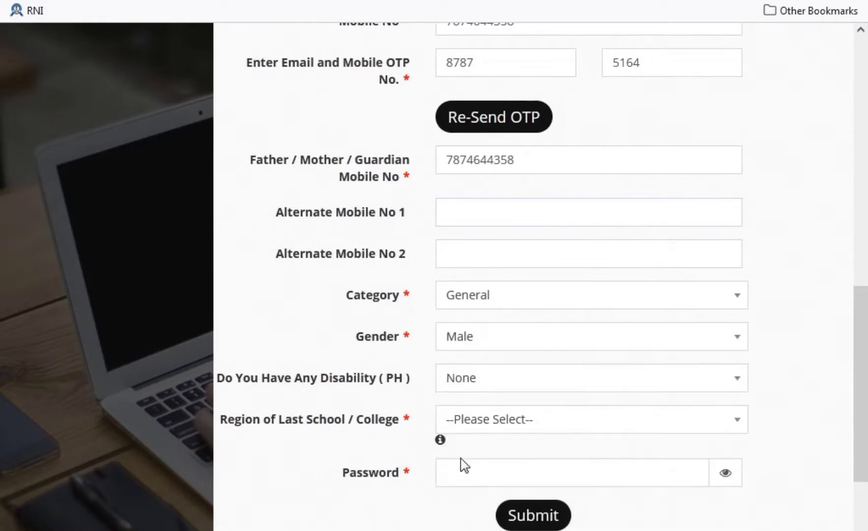
pyautogui.click(459, 424)
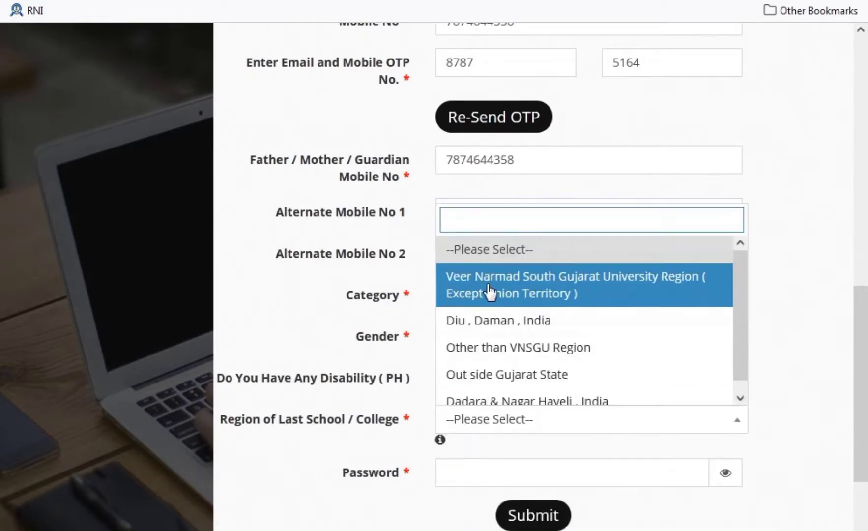
pyautogui.click(490, 297)
# - Type the account password
pyautogui.click(460, 484)
pyautogui.scroll(-2, 325, 472)
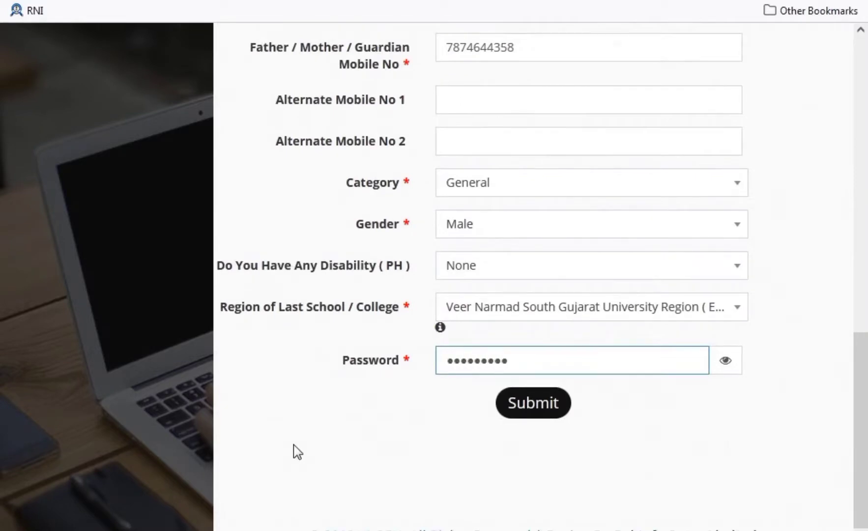
# - Submit the registration form and dismiss the save-login prompt
pyautogui.click(541, 408)
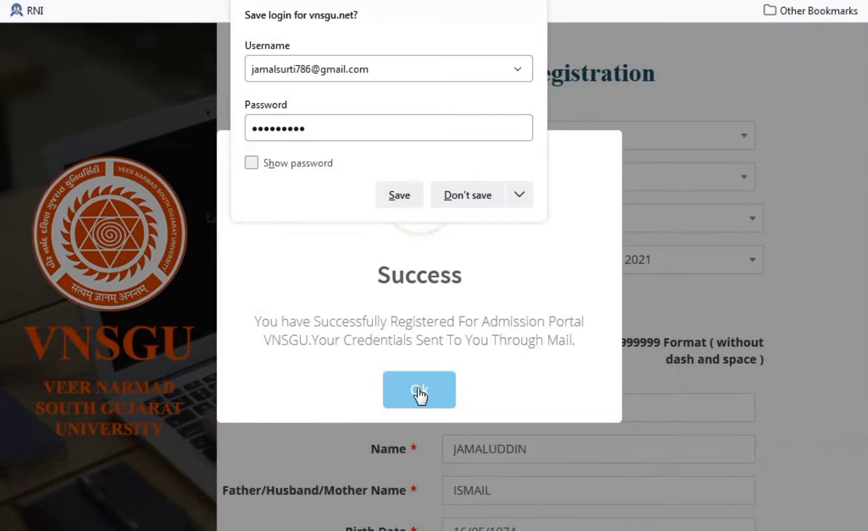
pyautogui.click(419, 391)
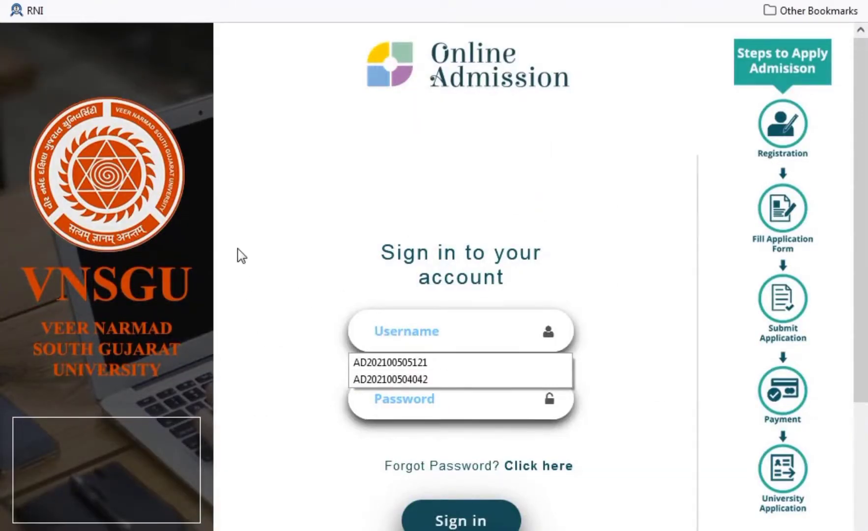
pyautogui.click(384, 329)
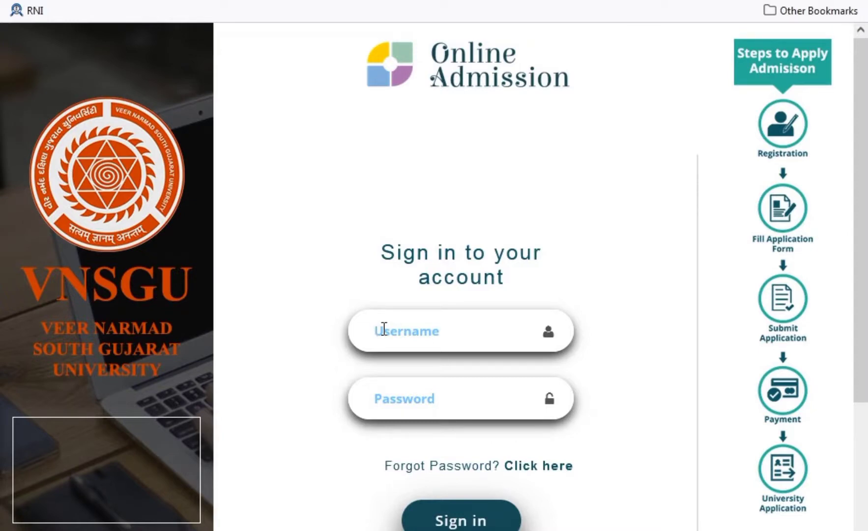
# - Sign in with the new applicant number and the account password
pyautogui.click(384, 328)
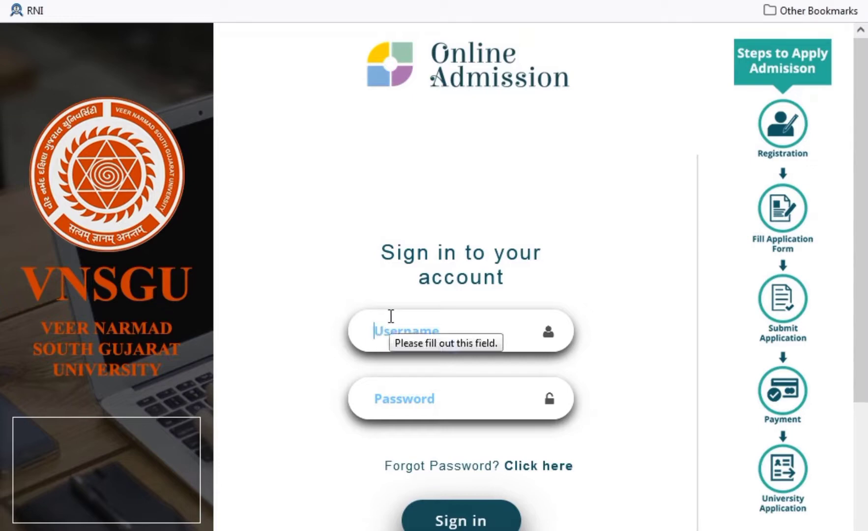
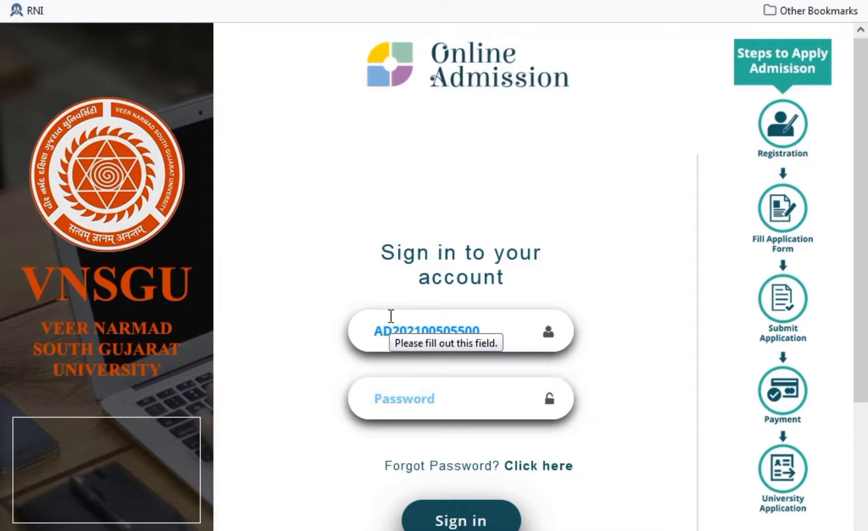
pyautogui.press('Tab')
pyautogui.write('*********')
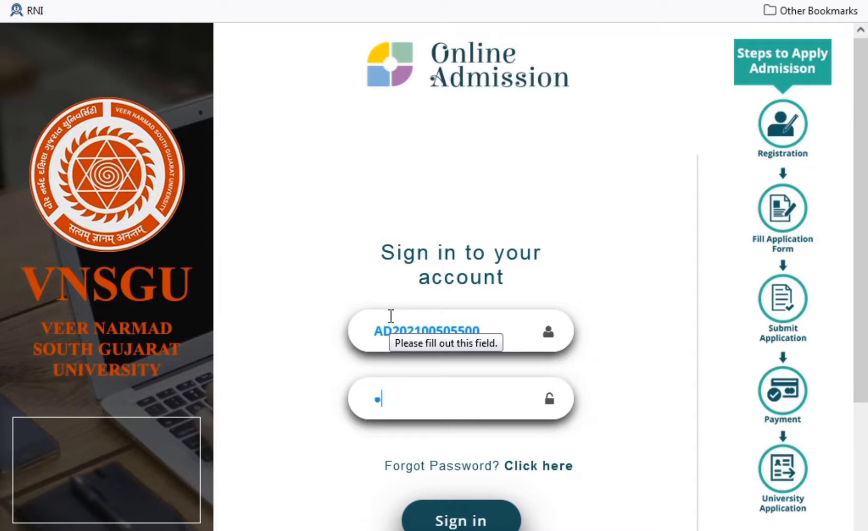
pyautogui.click(459, 519)
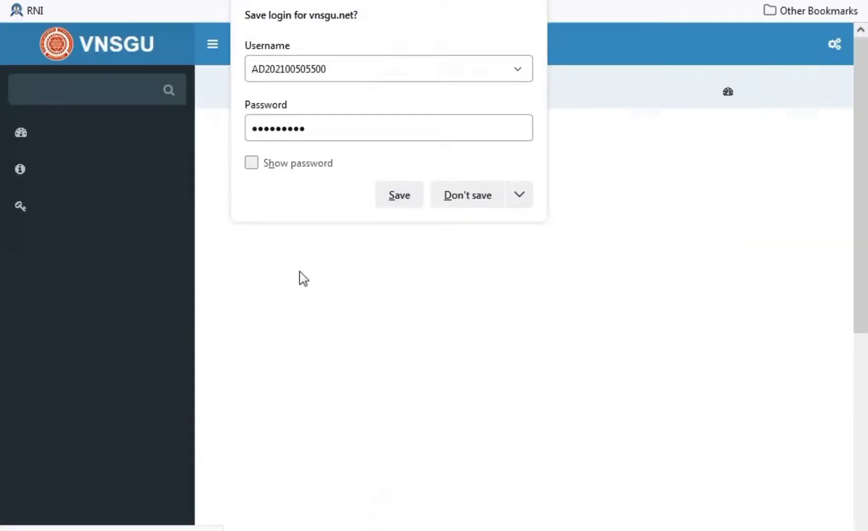
# - Close the save-login popup and review the dashboard's pending application, payment and verification statuses
pyautogui.click(35, 328)
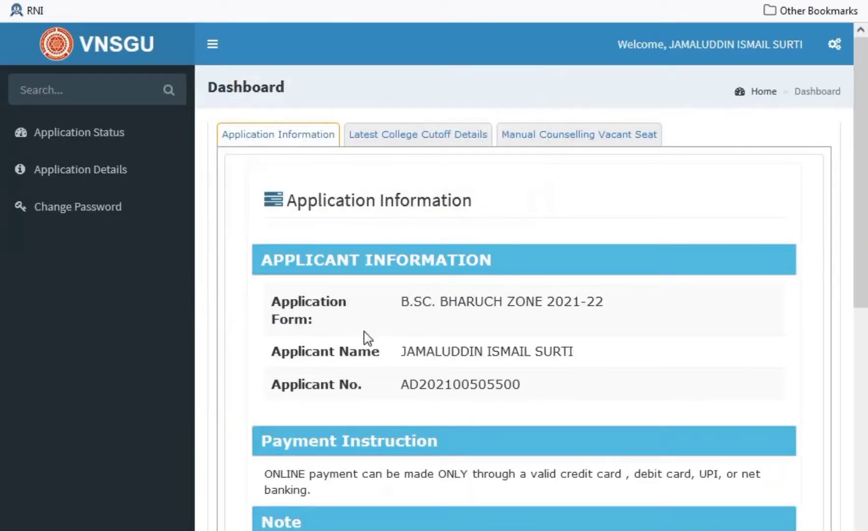
pyautogui.scroll(-4, 339, 335)
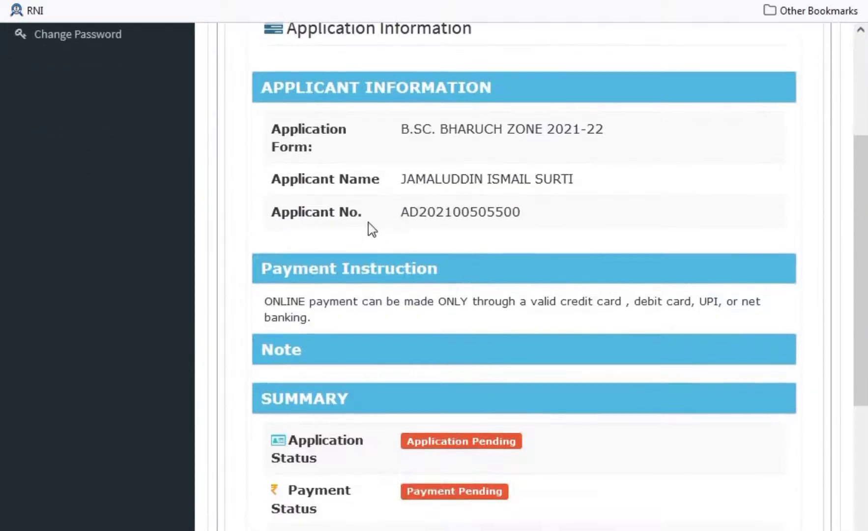
pyautogui.moveTo(399, 217); pyautogui.dragTo(504, 213)
pyautogui.scroll(-4, 417, 295)
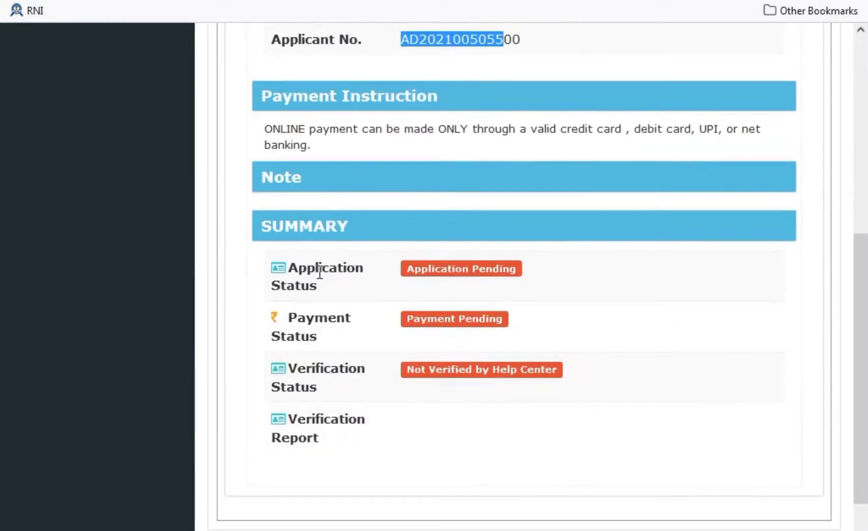
pyautogui.moveTo(316, 268); pyautogui.dragTo(343, 287)
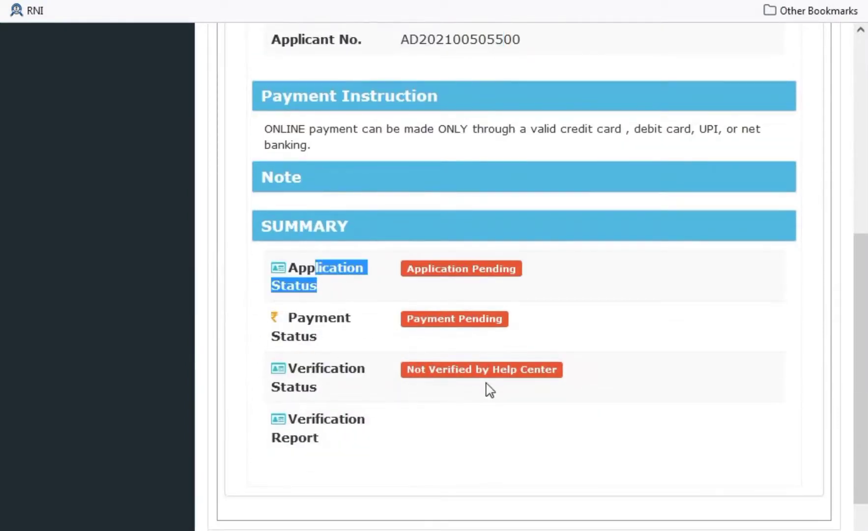
pyautogui.scroll(8, 193, 376)
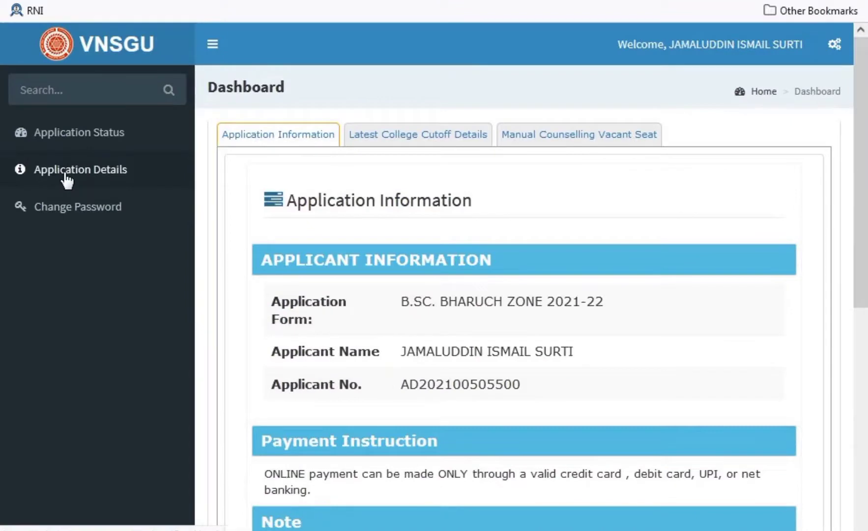
pyautogui.click(66, 174)
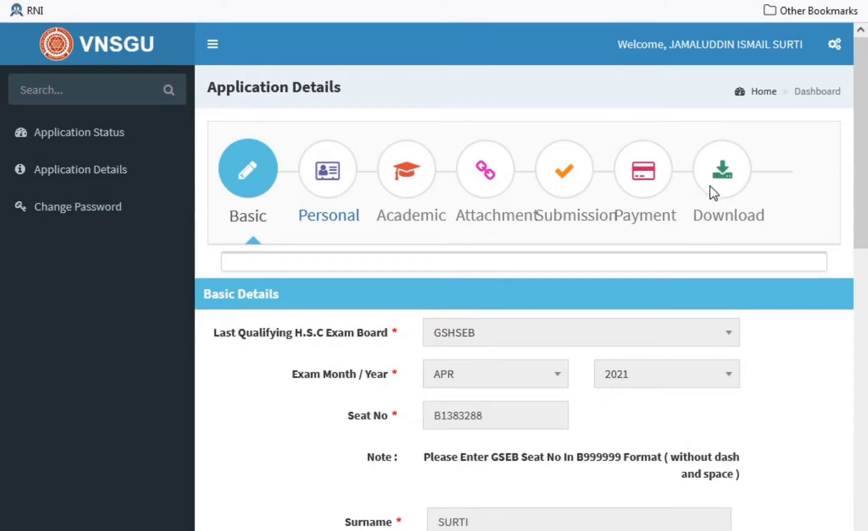
# - Save the Basic Details with Save and Next and acknowledge the success message
pyautogui.scroll(-5, 343, 368)
pyautogui.scroll(-7, 428, 312)
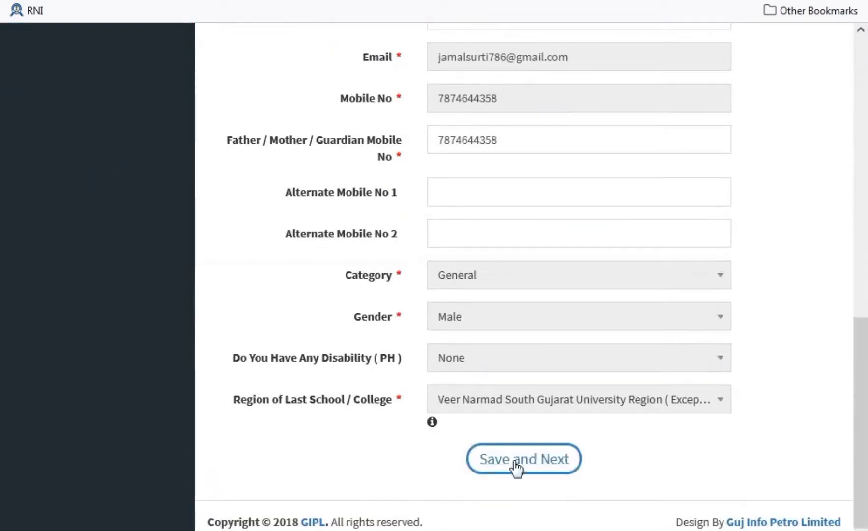
pyautogui.click(516, 468)
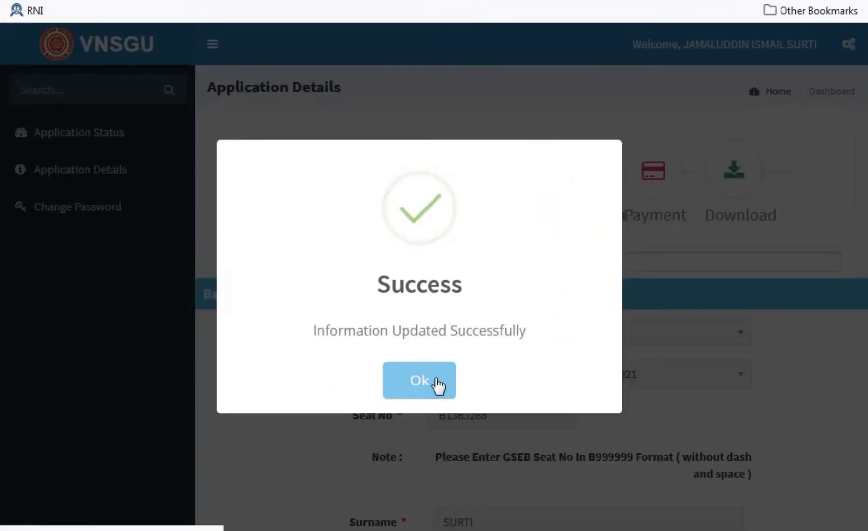
pyautogui.click(438, 385)
pyautogui.click(437, 329)
# - Enter DABHOI as birth place and MUSLIM as caste, replacing GENERAL
pyautogui.write('DABHOI')
pyautogui.press('Tab')
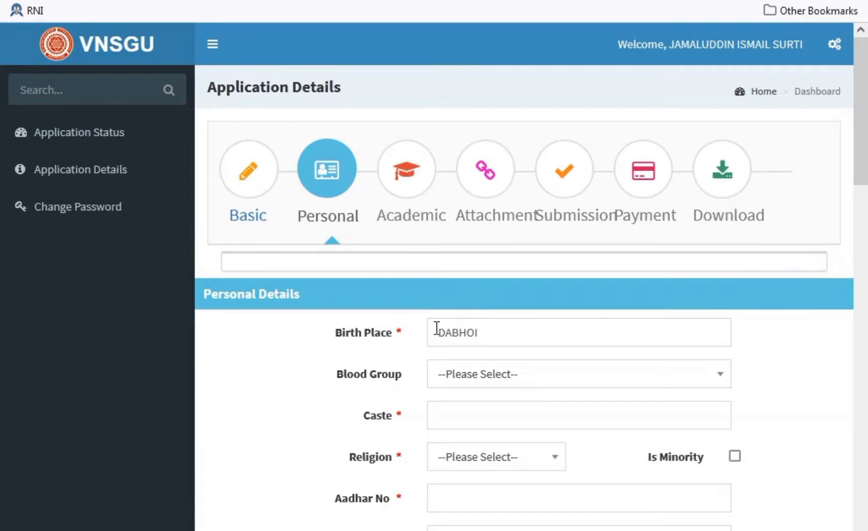
pyautogui.click(442, 413)
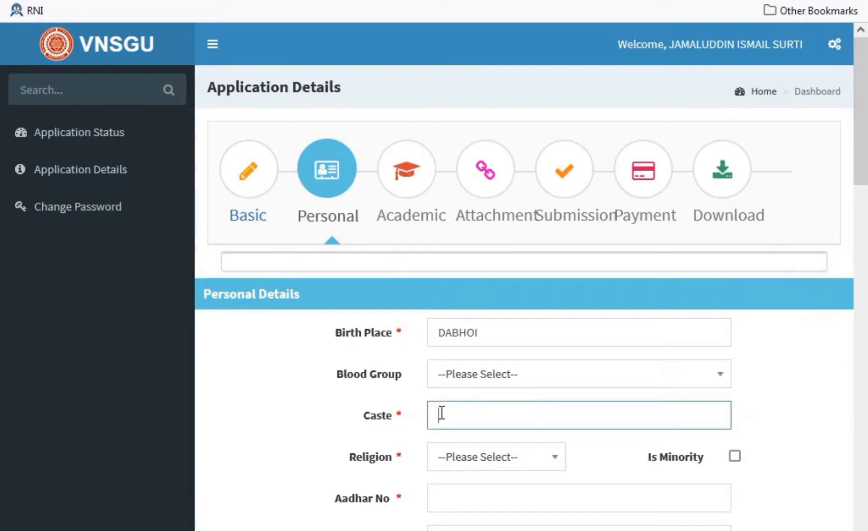
pyautogui.write('GENERAL')
pyautogui.doubleClick(441, 411)
pyautogui.write('O')
pyautogui.write('SLIM')
# - Select MUSLIM as the religion and begin typing the Aadhar number
pyautogui.scroll(-3, 484, 388)
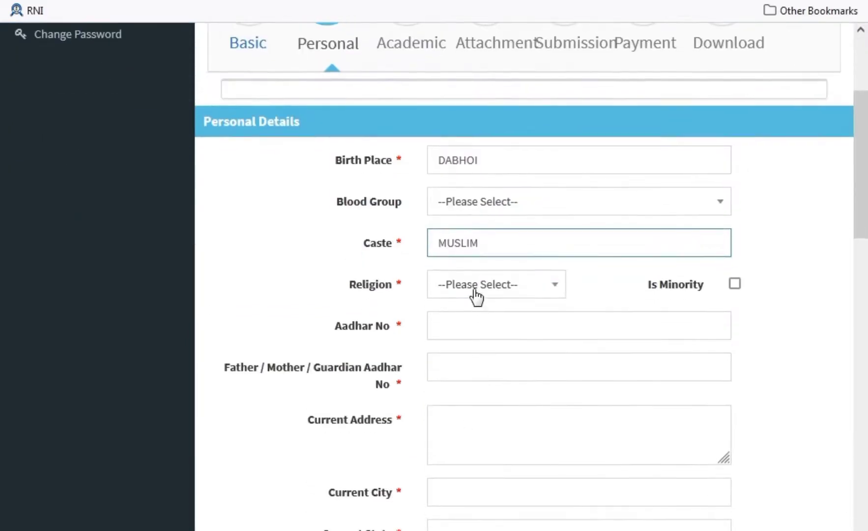
pyautogui.click(471, 290)
pyautogui.click(472, 402)
pyautogui.click(447, 324)
pyautogui.scroll(-2, 287, 430)
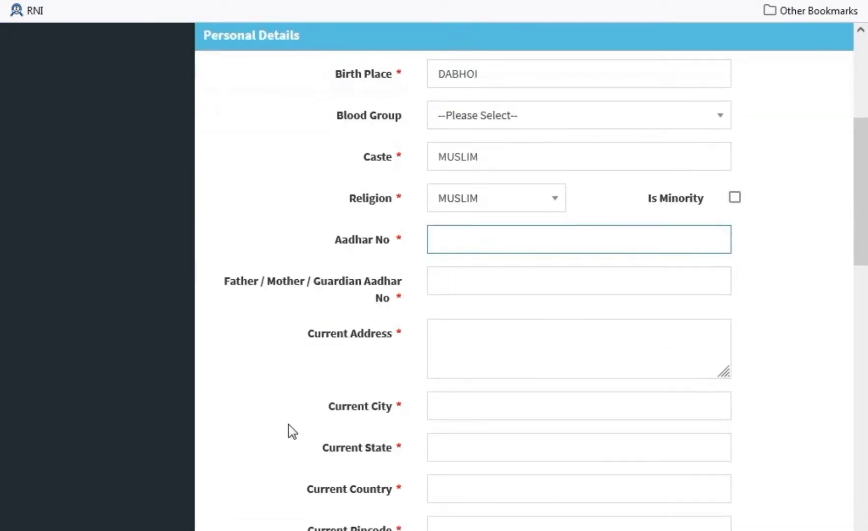
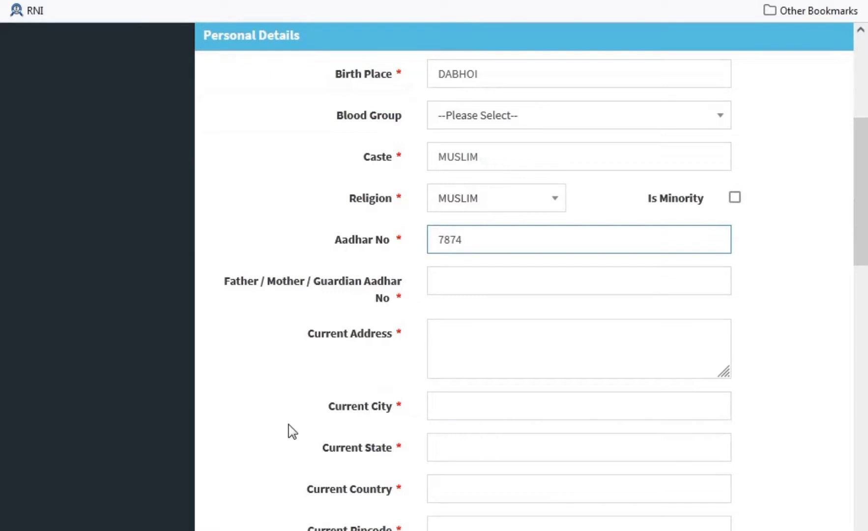